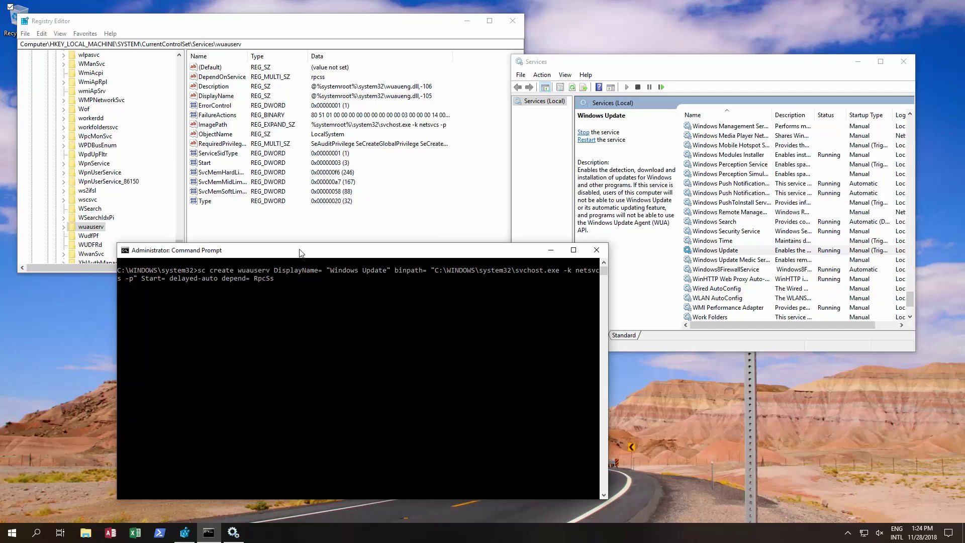
Search Start for cmd, then return to the admin Command Prompt holding the sc create wuauserv command
click(12, 532)
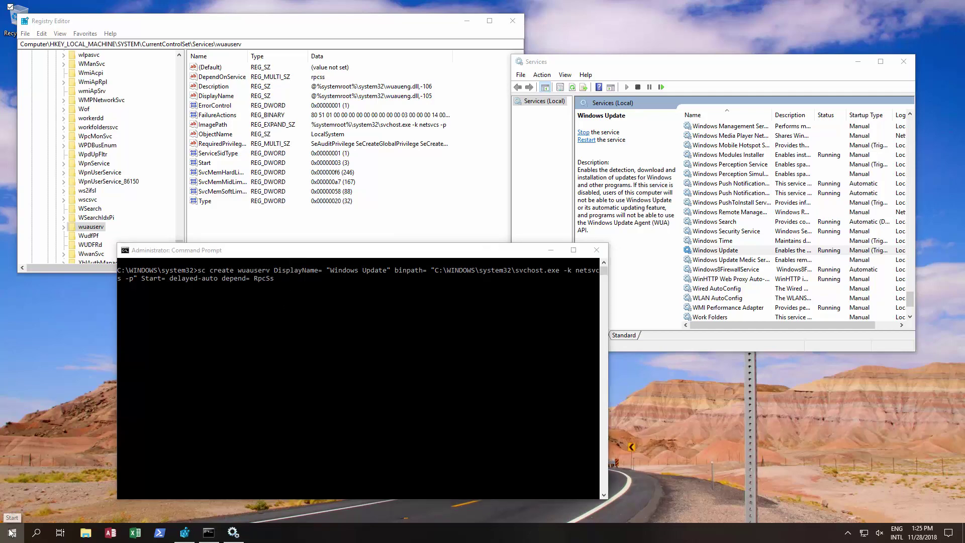
text(cm)
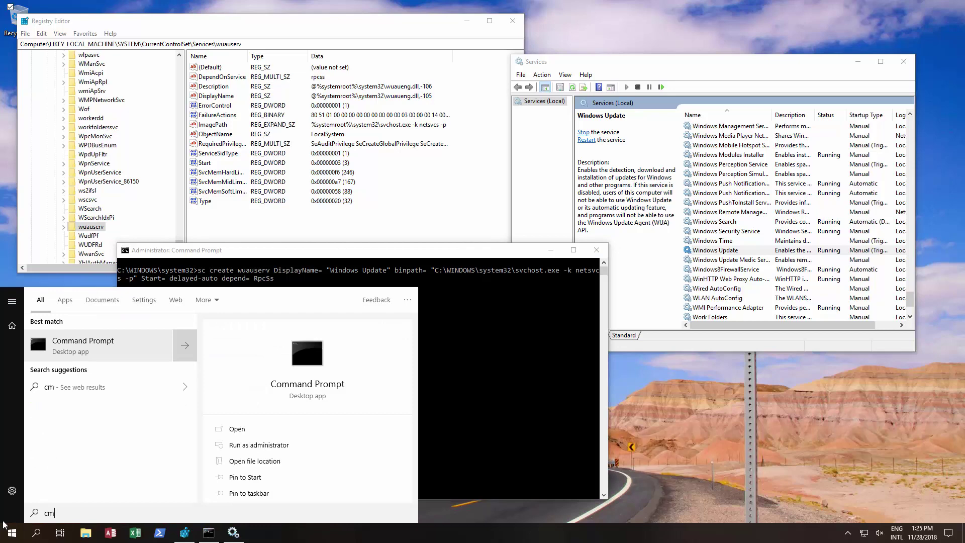
text(d)
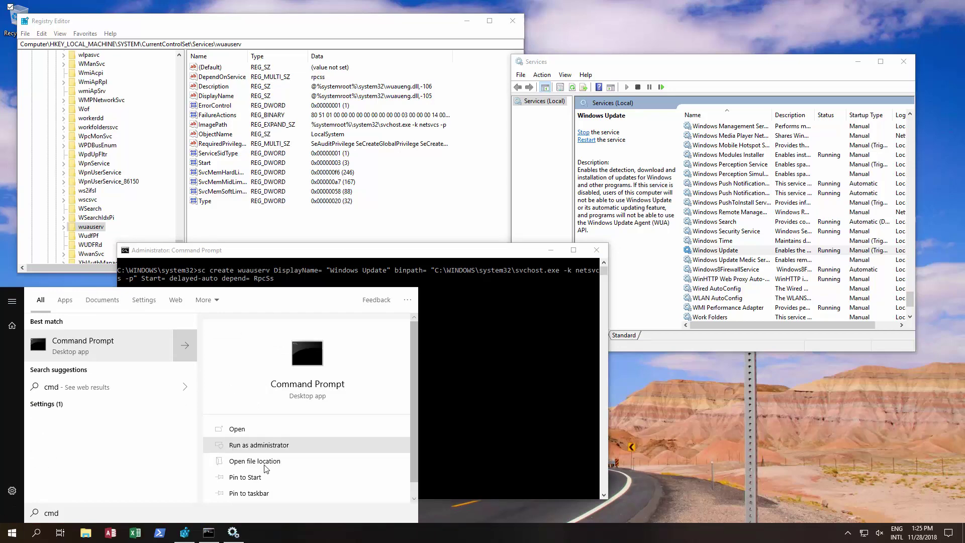
click(414, 258)
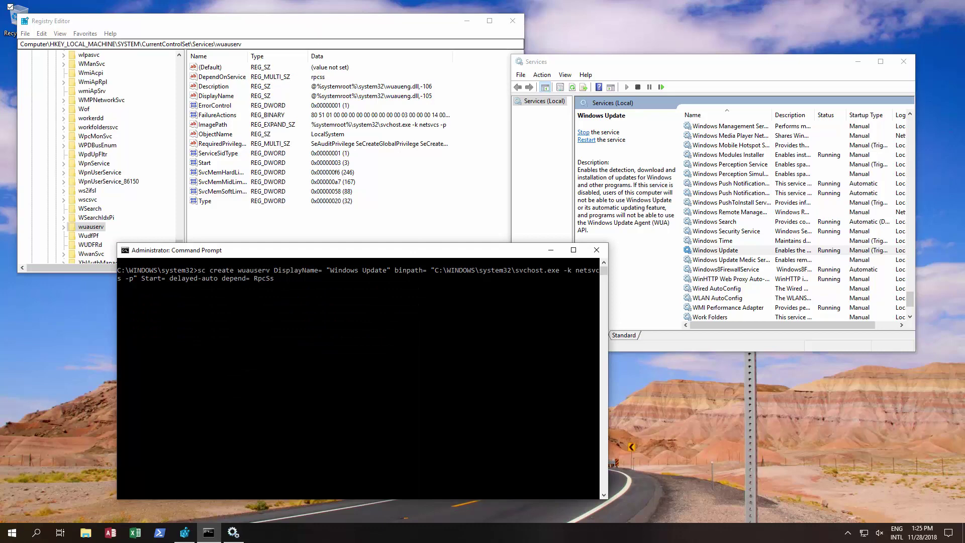
Launch Registry Editor from a regedit Start search so it sits in front of Command Prompt
click(12, 533)
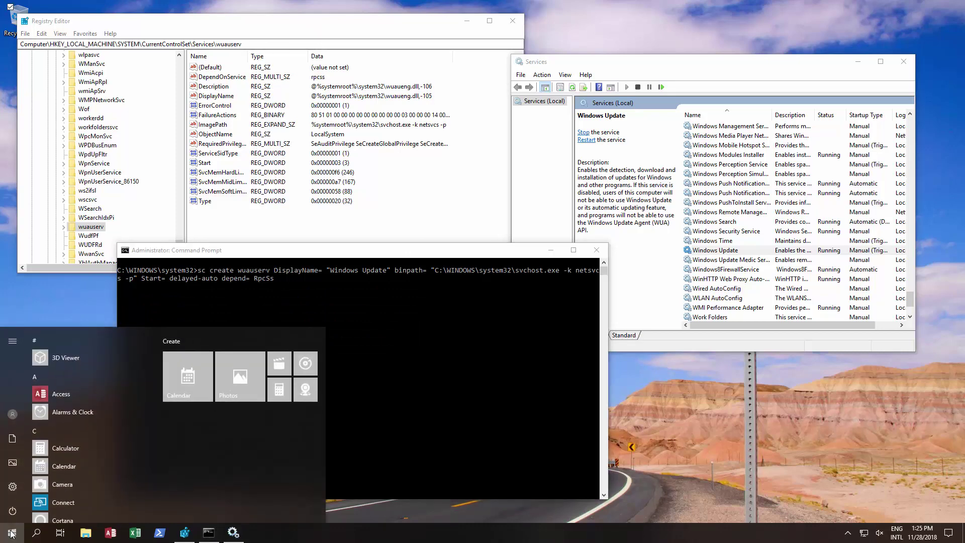
text(re)
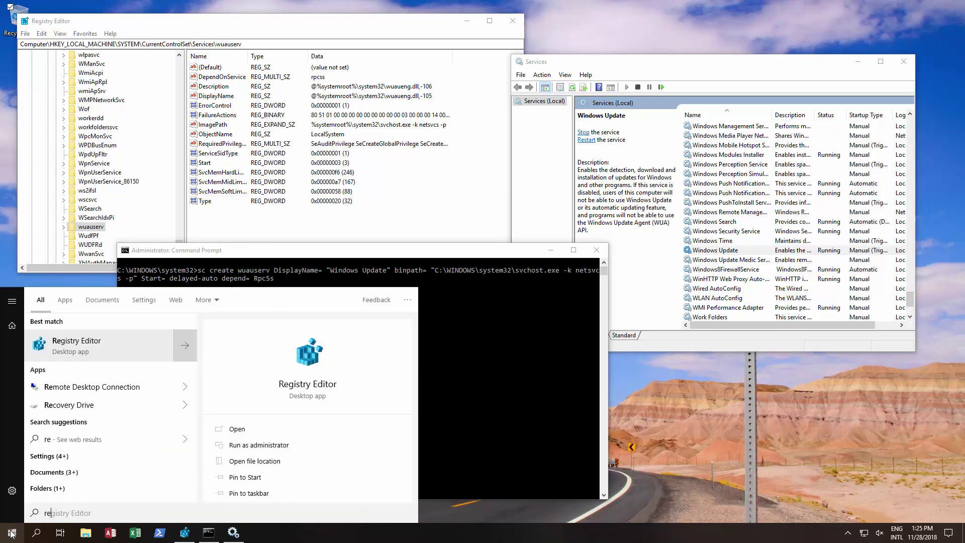
text(gedit)
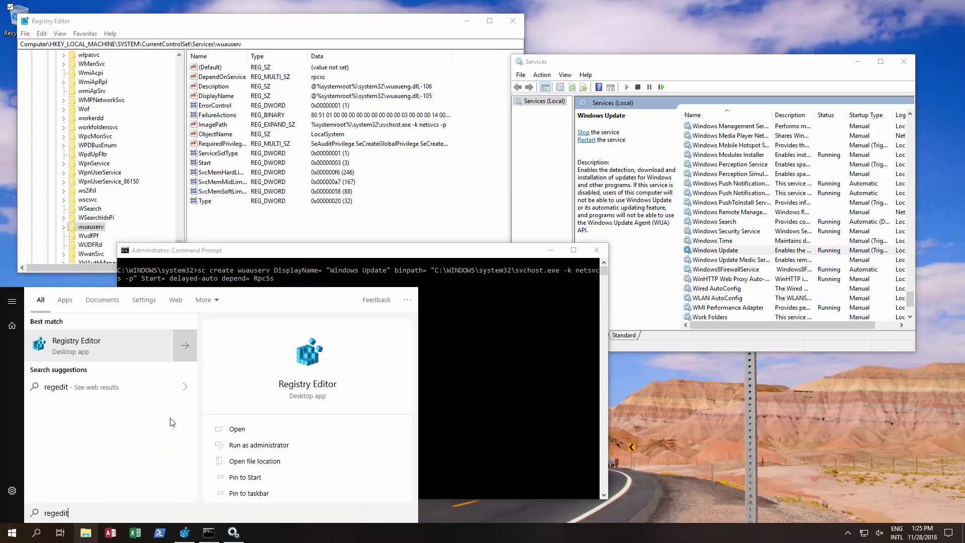
click(268, 445)
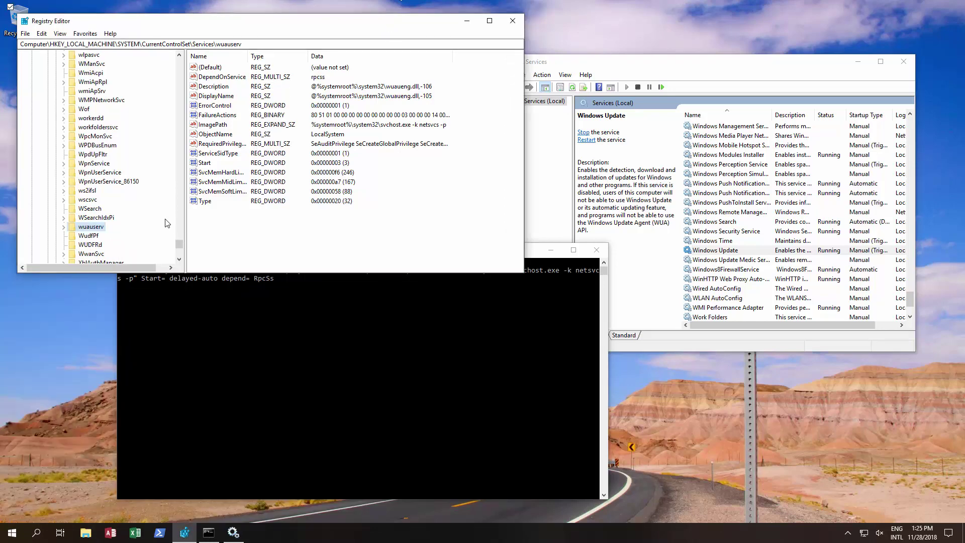
Expand HKEY_LOCAL_MACHINE\SYSTEM\CurrentControlSet\Services\wuauserv to reveal Parameters, Security and TriggerInfo
drag(178, 240, 176, 54)
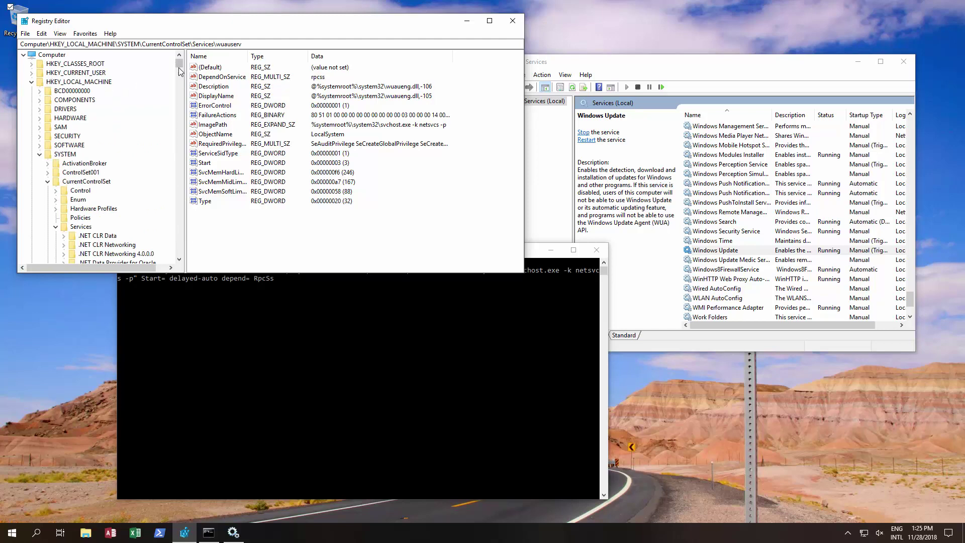
scroll(180, 78, down, 2)
drag(180, 77, 178, 245)
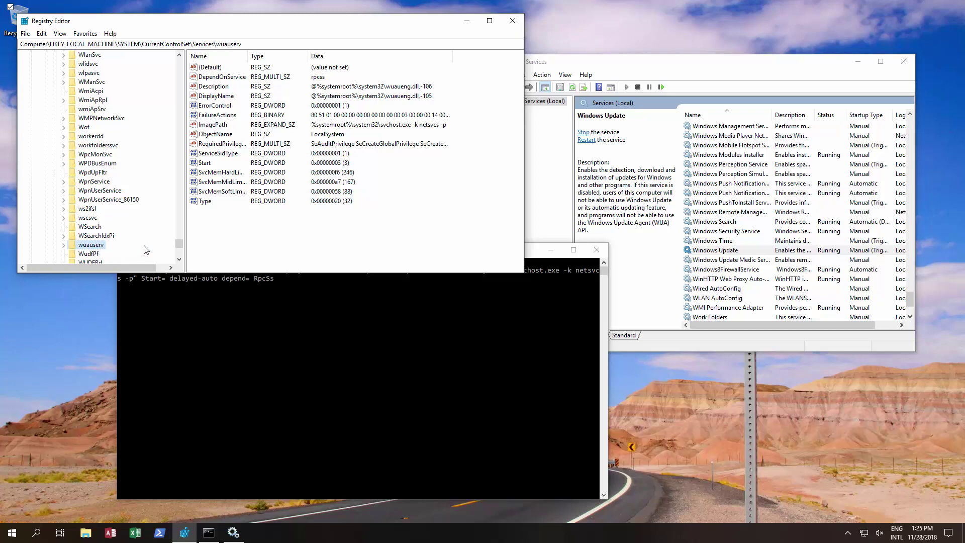
click(63, 245)
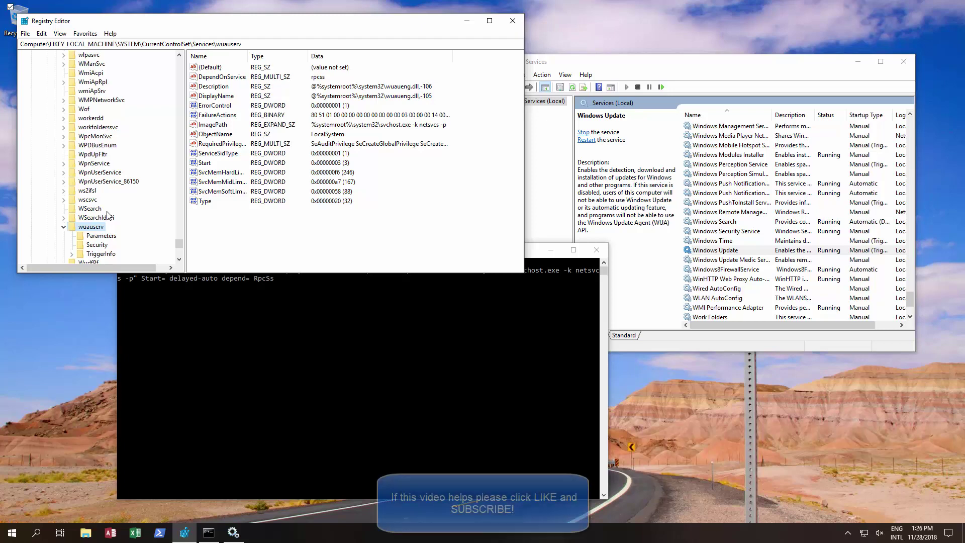
Export the wuauserv key as update.reg on the Desktop, then move the editor to uncover the file
right_click(83, 230)
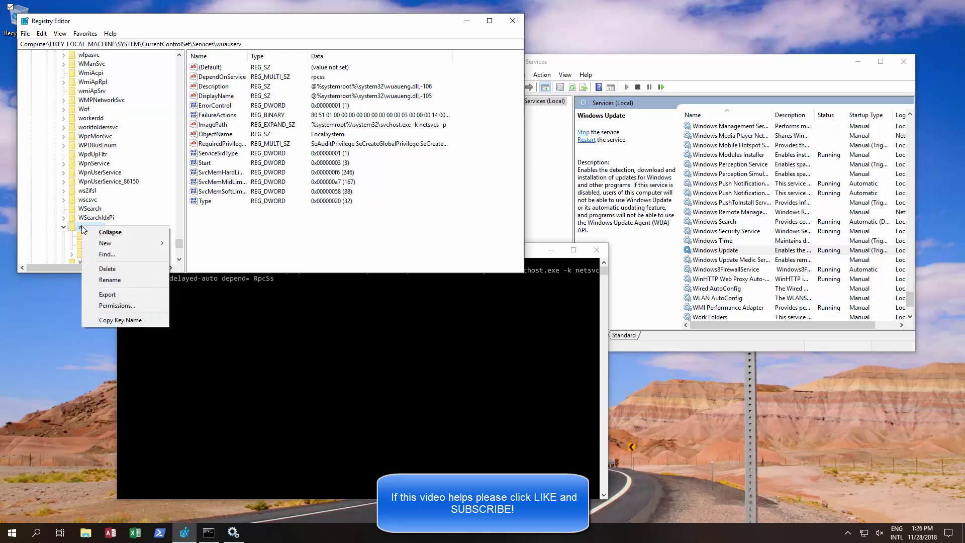
click(110, 295)
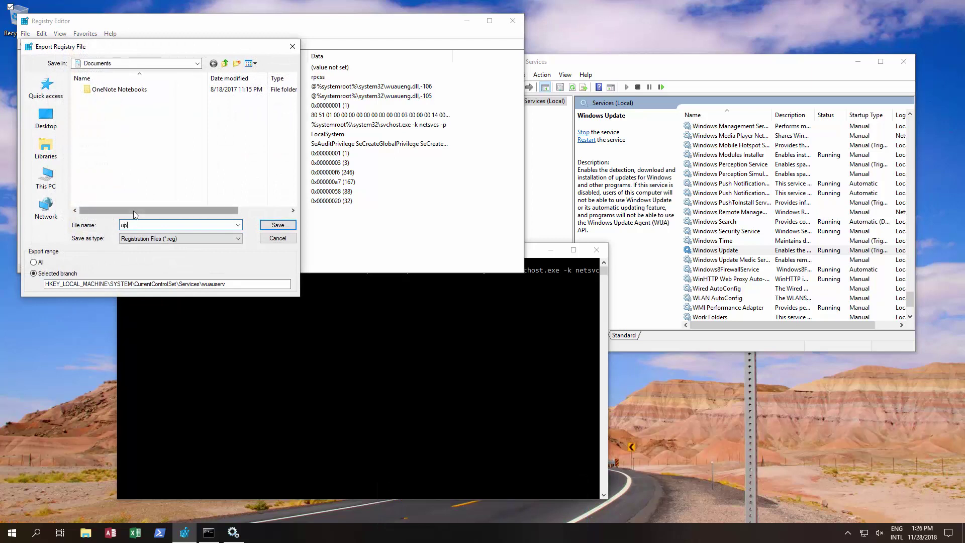
text(update)
click(39, 113)
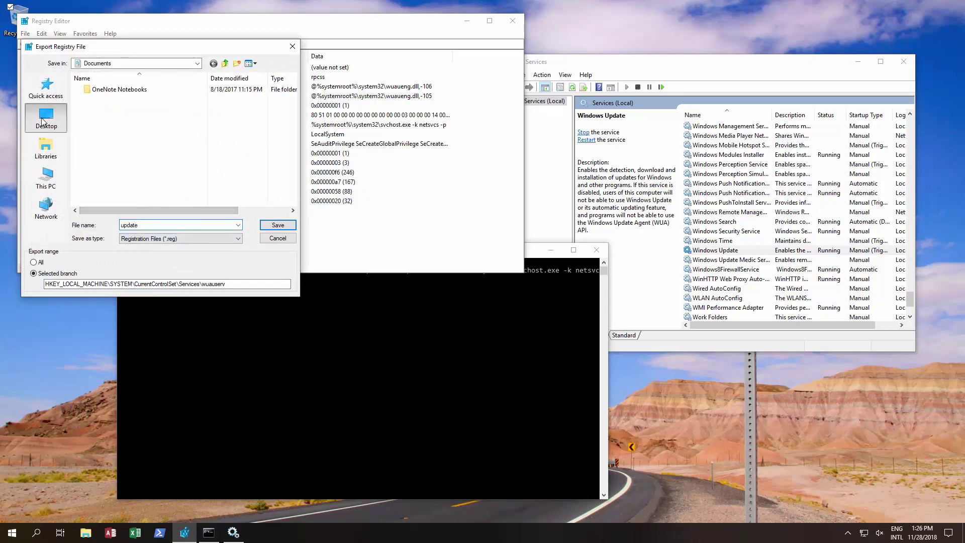
click(278, 225)
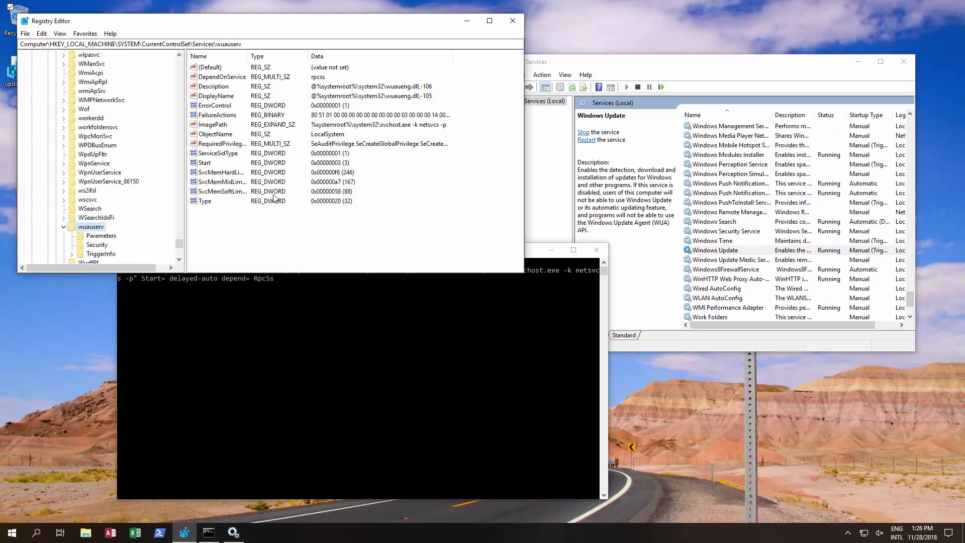
drag(260, 27, 347, 36)
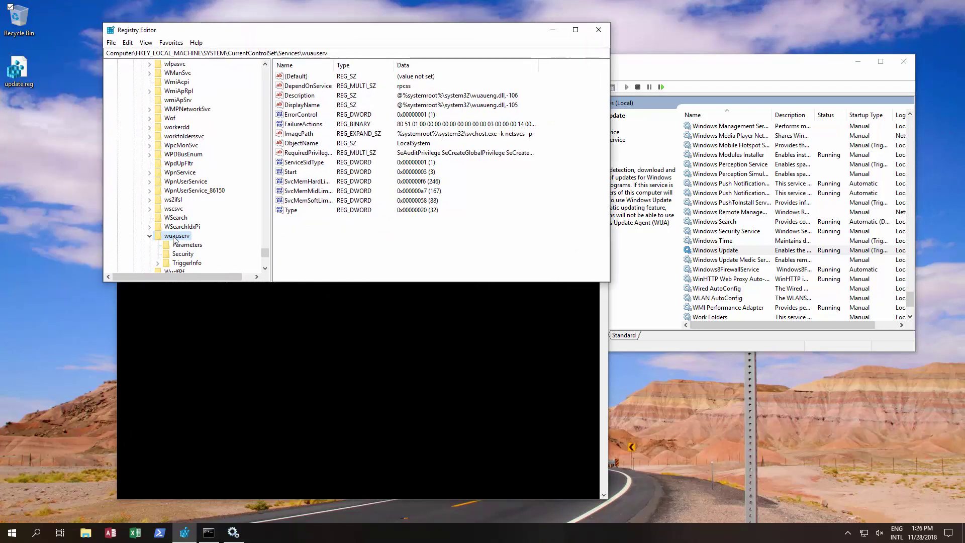
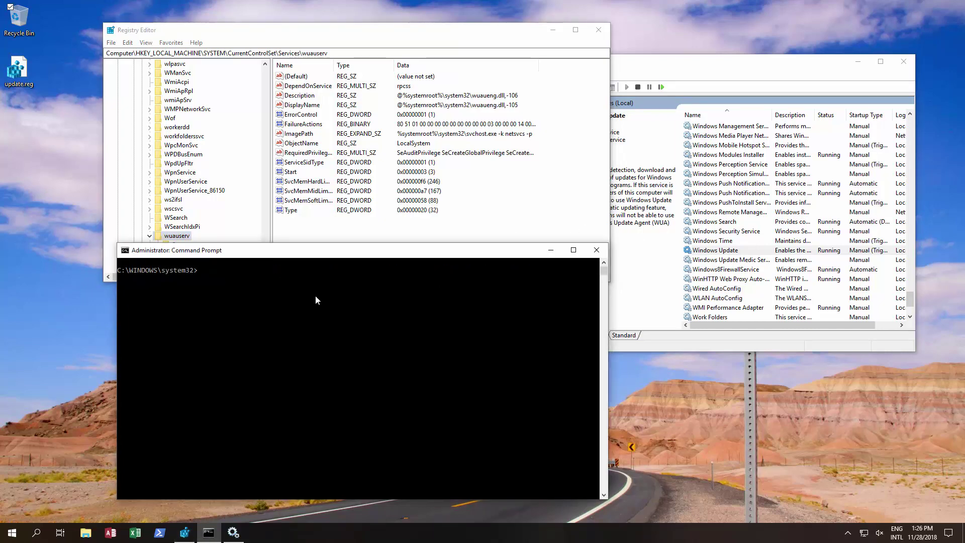
Start an 'sc delete' command and check Windows Update's properties to confirm its service name is wuauserv
text(sc delete)
click(772, 72)
double_click(729, 250)
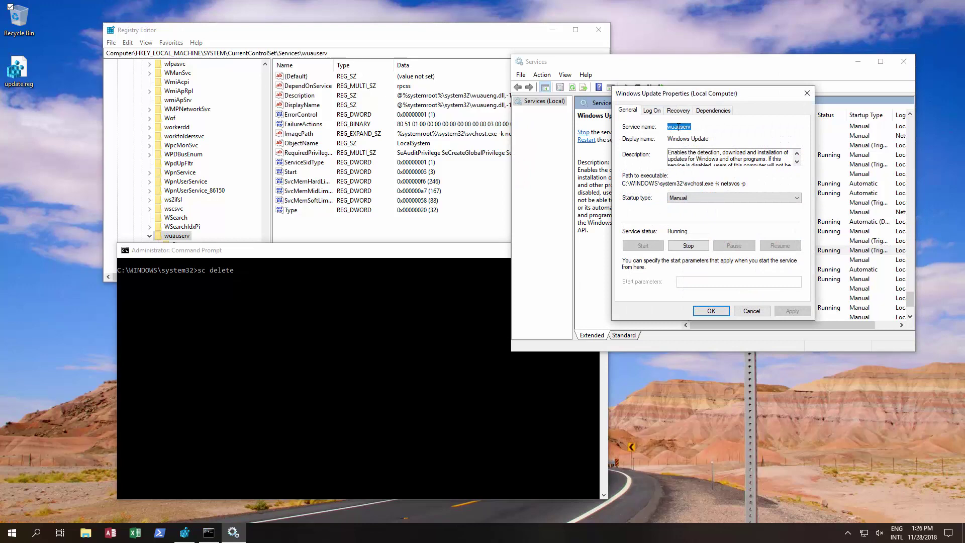
click(807, 93)
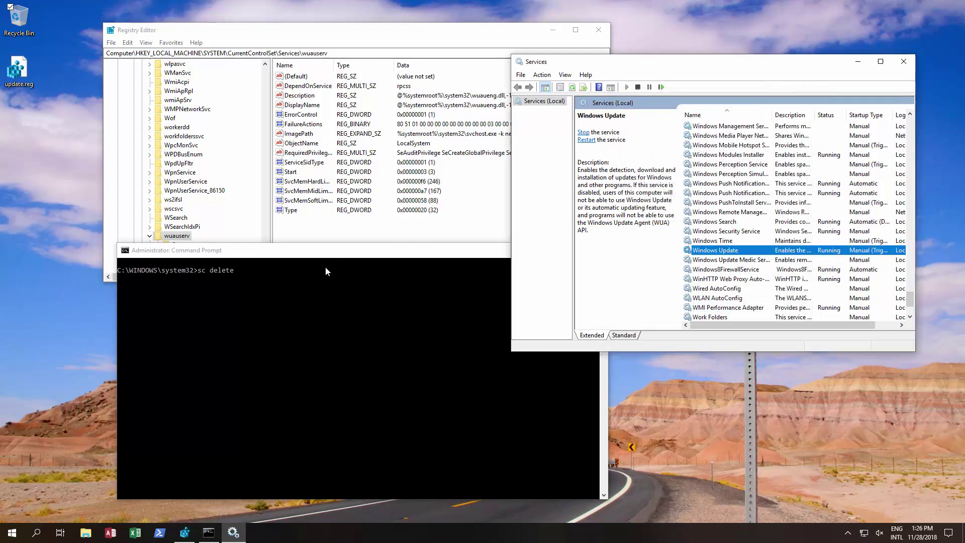
click(247, 272)
Complete and run 'sc delete wuauserv', then refresh the Services list so Windows Update's entry empties
text(wuauserv)
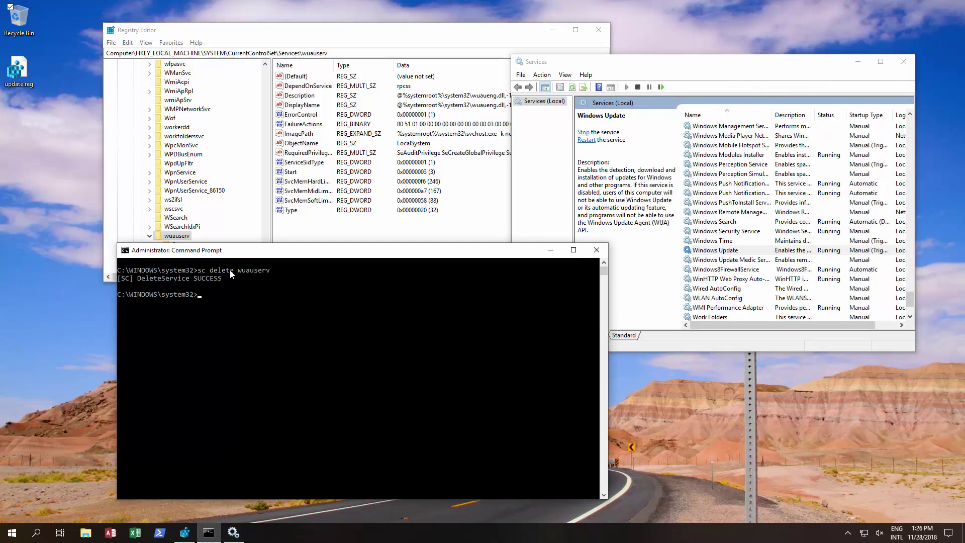
click(583, 132)
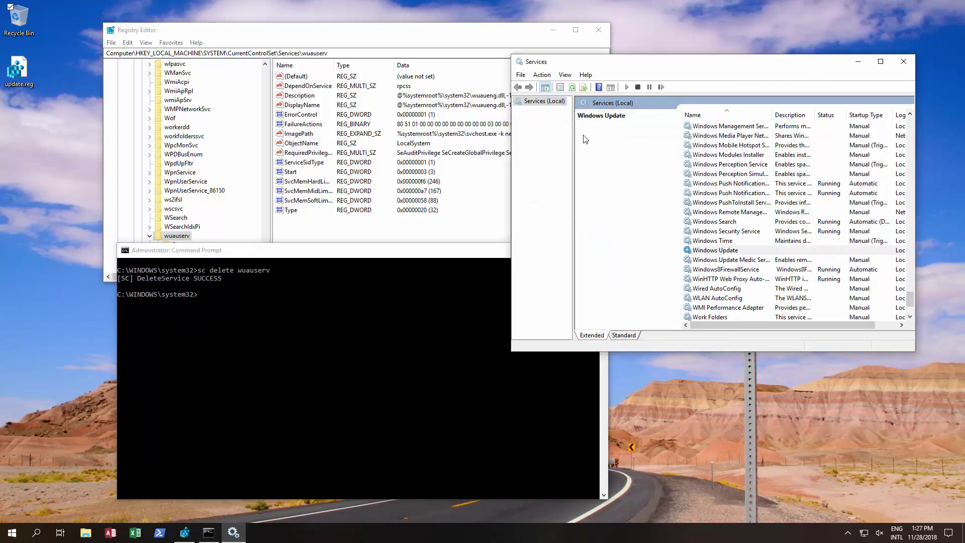
click(574, 88)
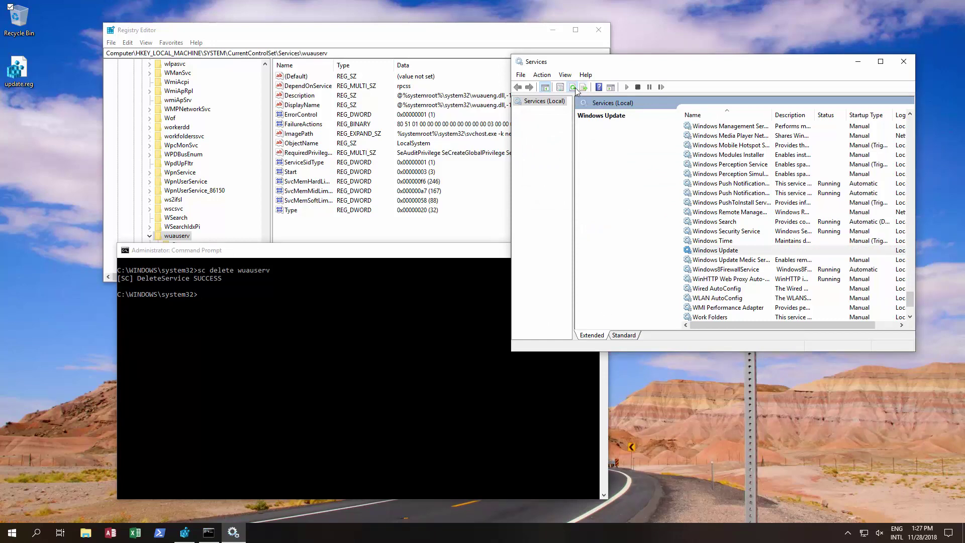
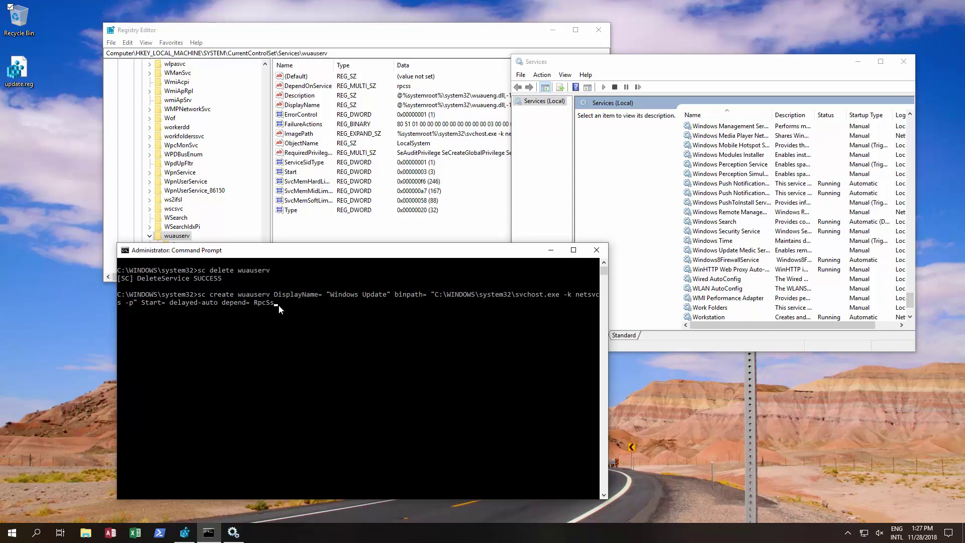
Run sc create for wuauserv as 'Windows Update', delayed-auto start, depending on RpcSs
key(Return)
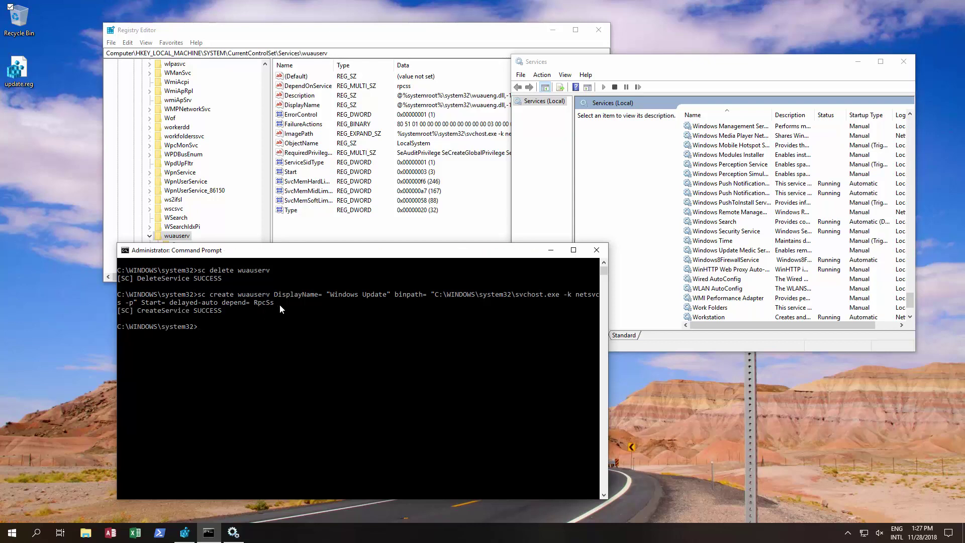
Try starting the Windows Update service in Services and dismiss the resulting Error 2 message
click(721, 89)
click(720, 252)
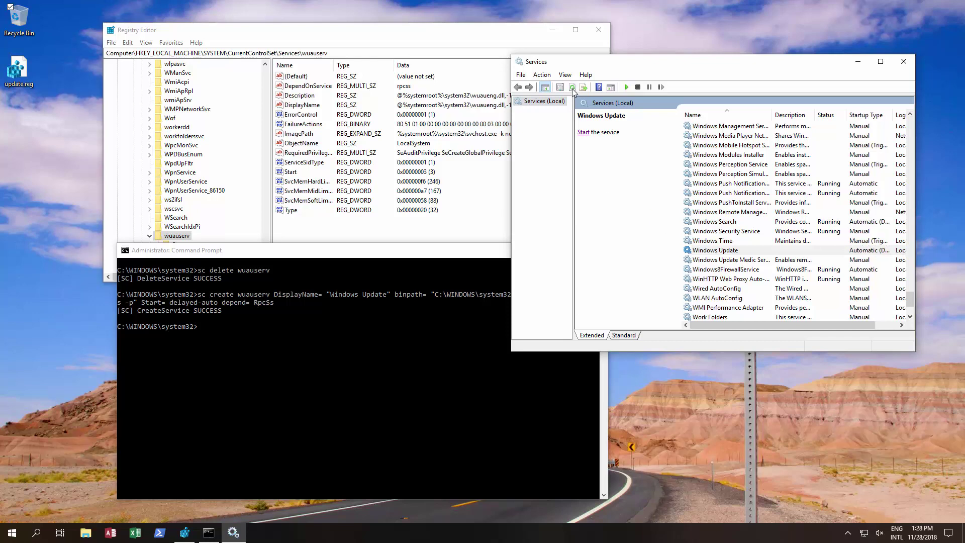
click(585, 133)
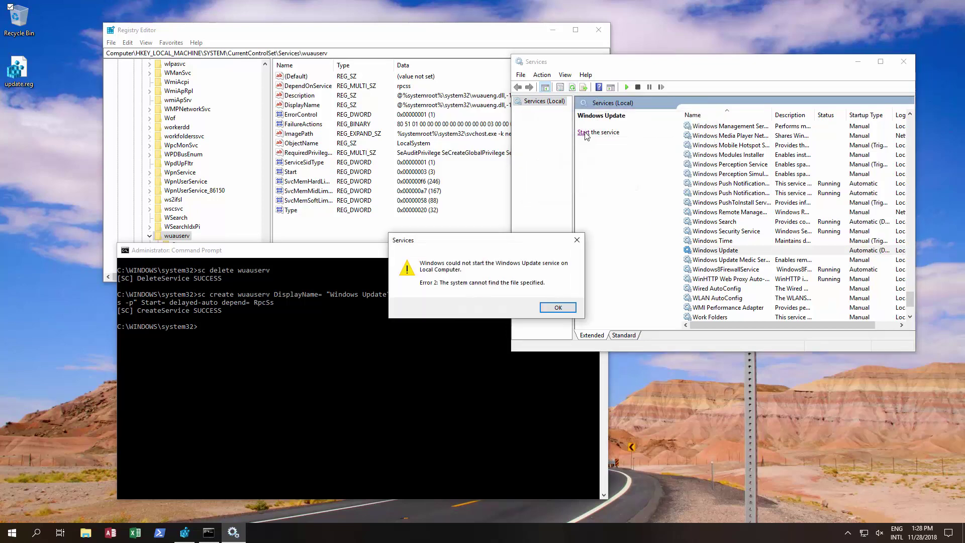
click(561, 308)
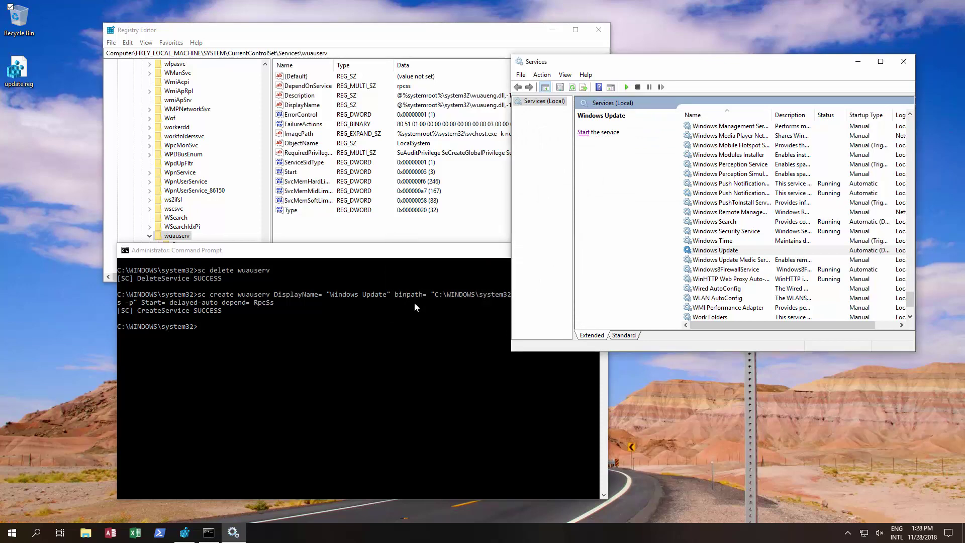
Delete the wuauserv key and its subkeys under Services in Registry Editor
click(175, 241)
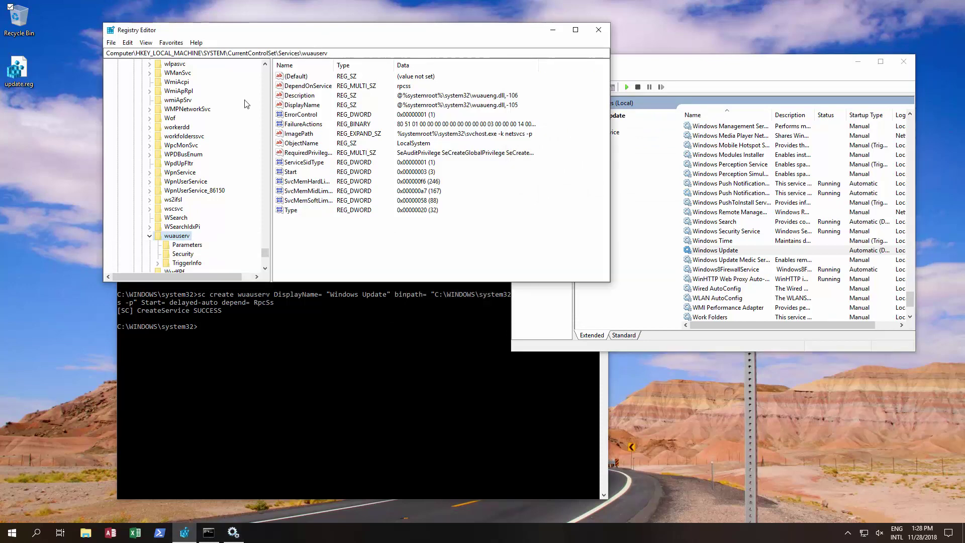
right_click(180, 242)
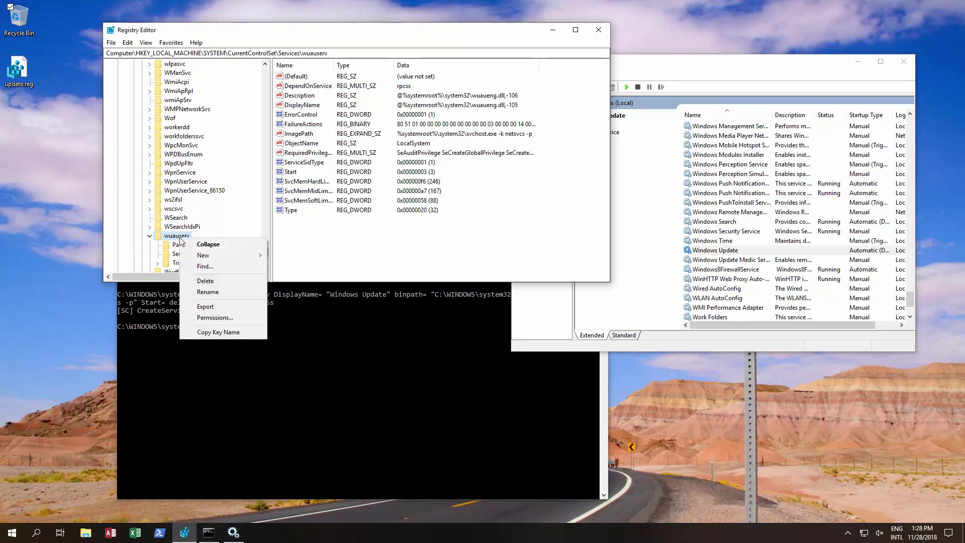
click(205, 282)
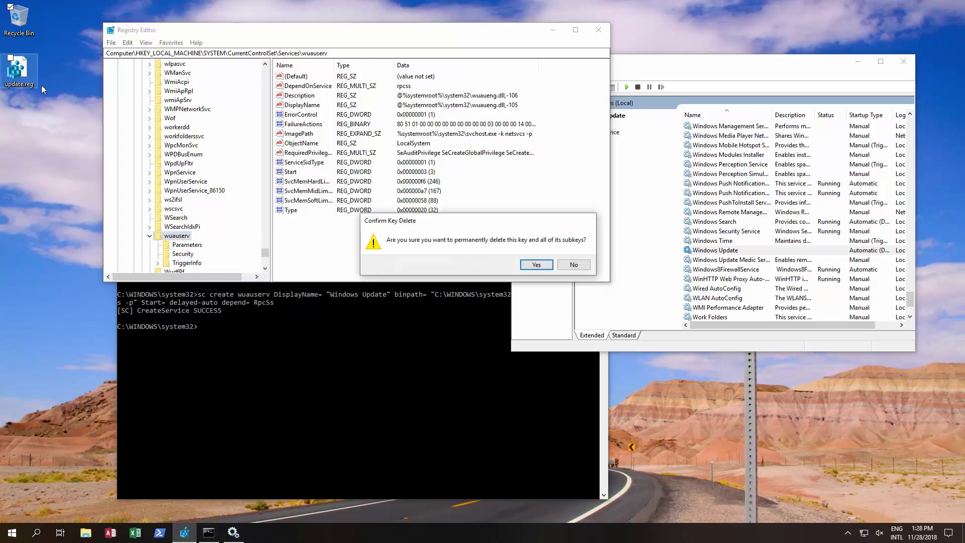
click(536, 265)
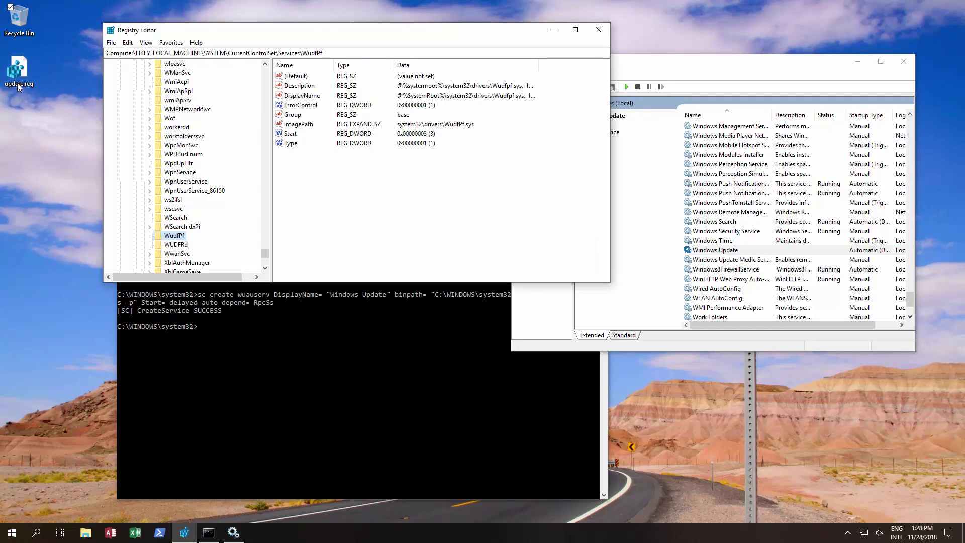
Launch the update.reg merge from the desktop and approve the administrator prompt for Registry Editor
double_click(19, 71)
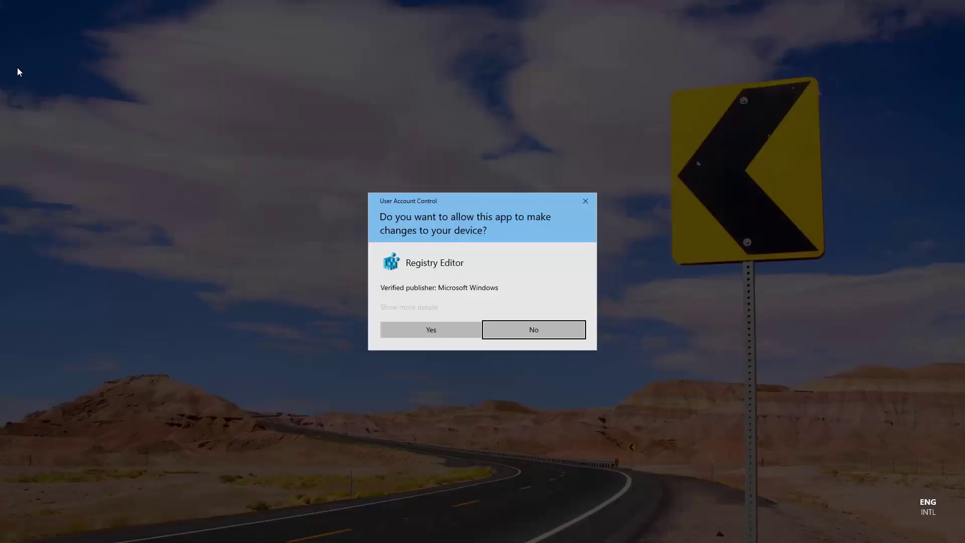
click(432, 329)
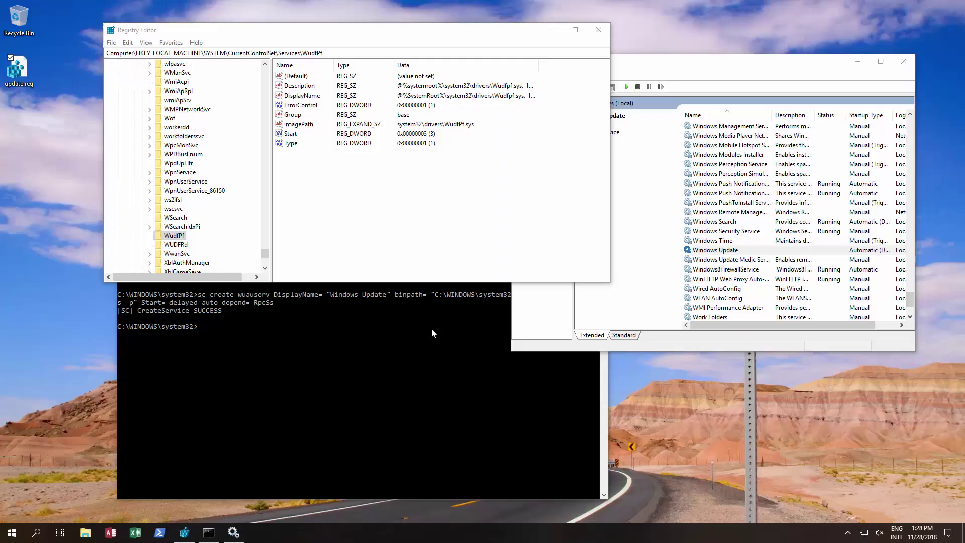
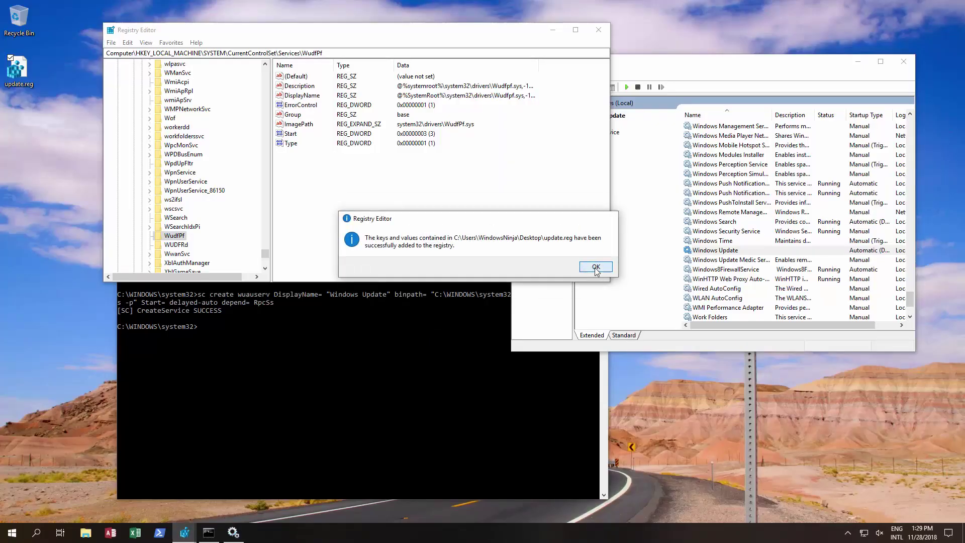
Confirm the update.reg import, review the restored wuauserv key's values, then start the Windows Update service
click(596, 267)
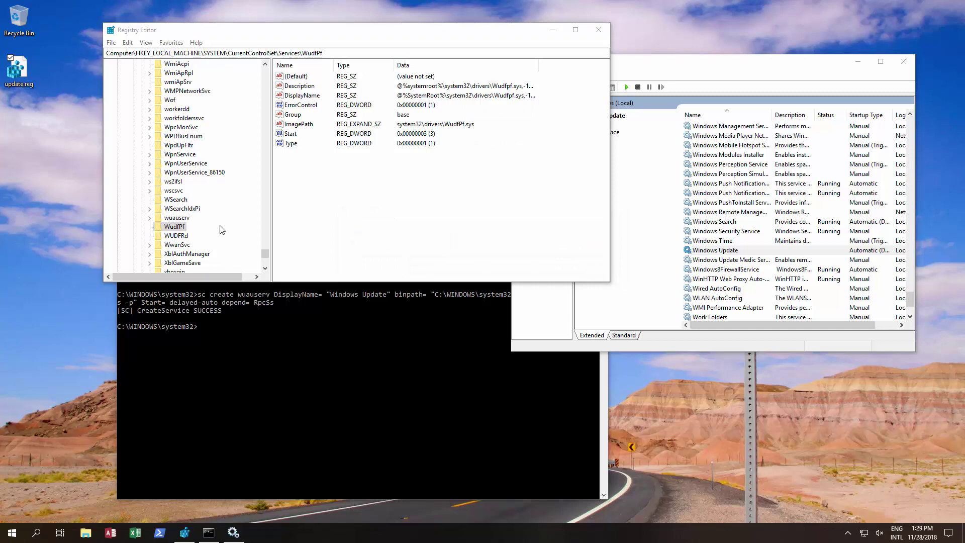
click(171, 220)
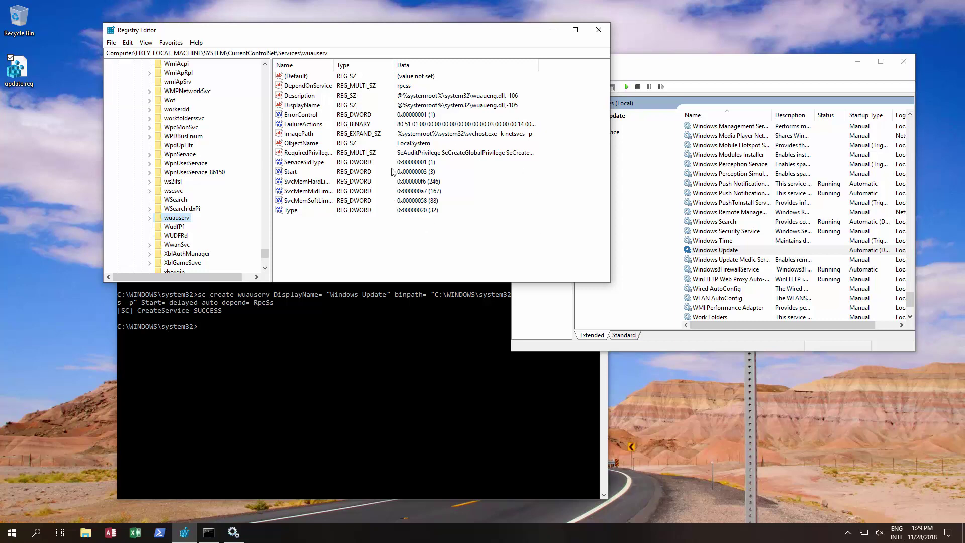
click(719, 74)
click(582, 132)
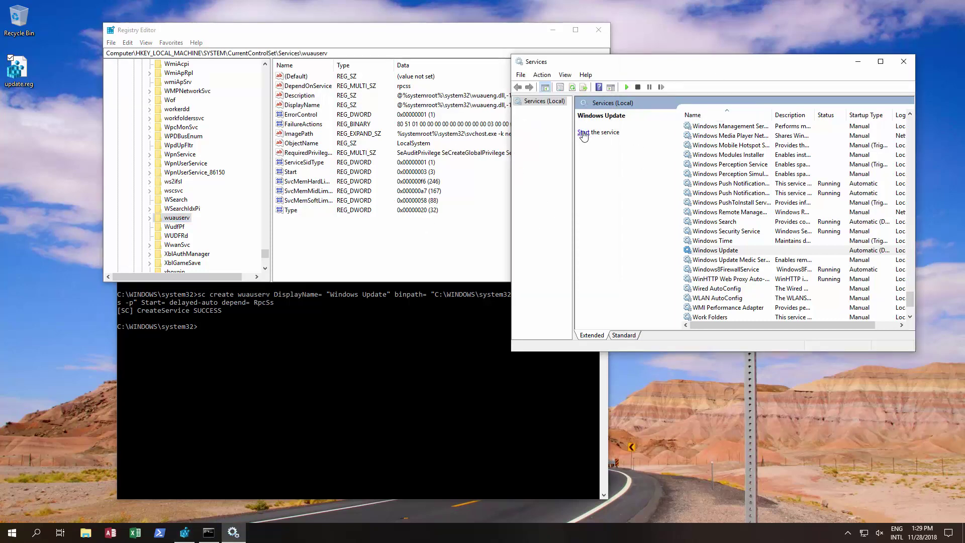